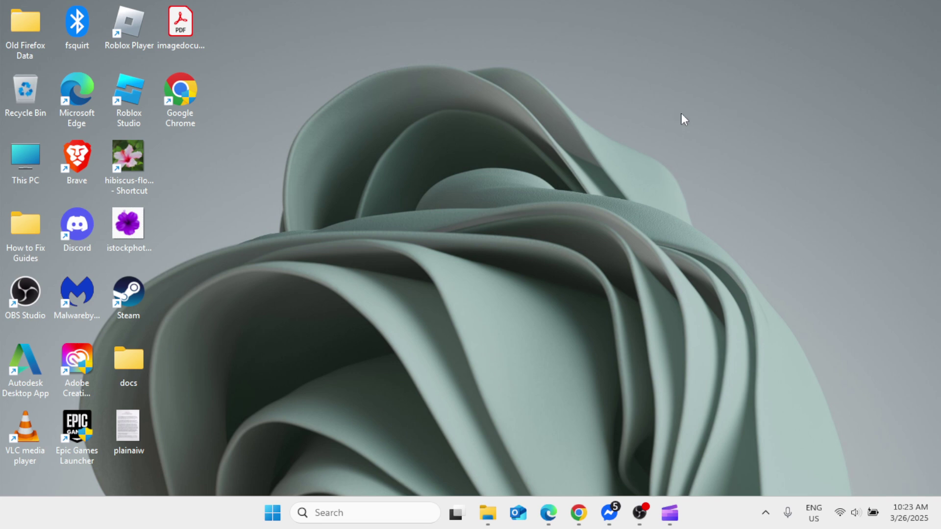
- Find Task Manager through the Windows search and open it maximized
left_click(348, 515)
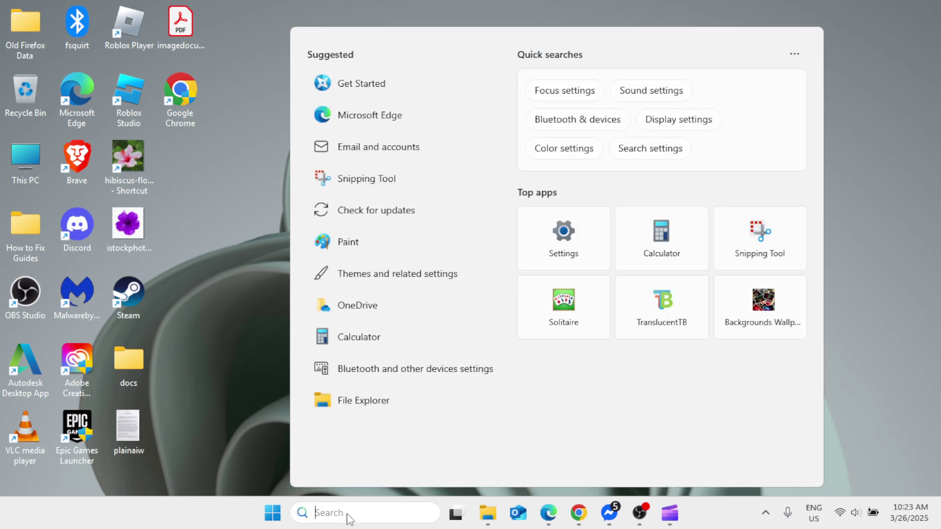
type("task ma")
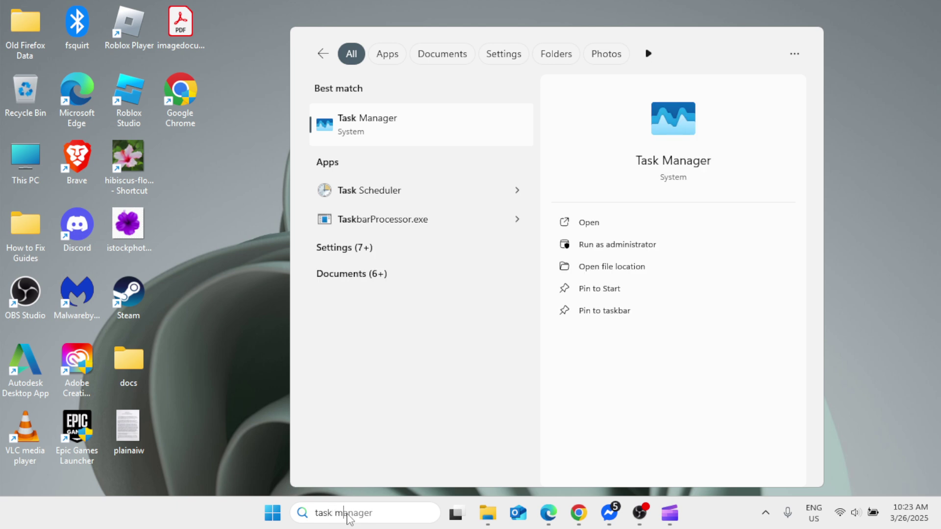
type("nager")
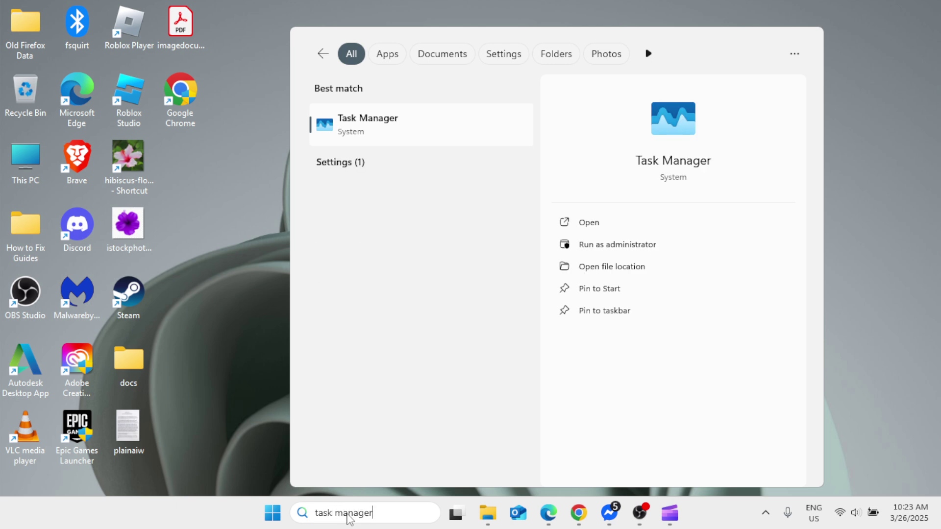
left_click(405, 130)
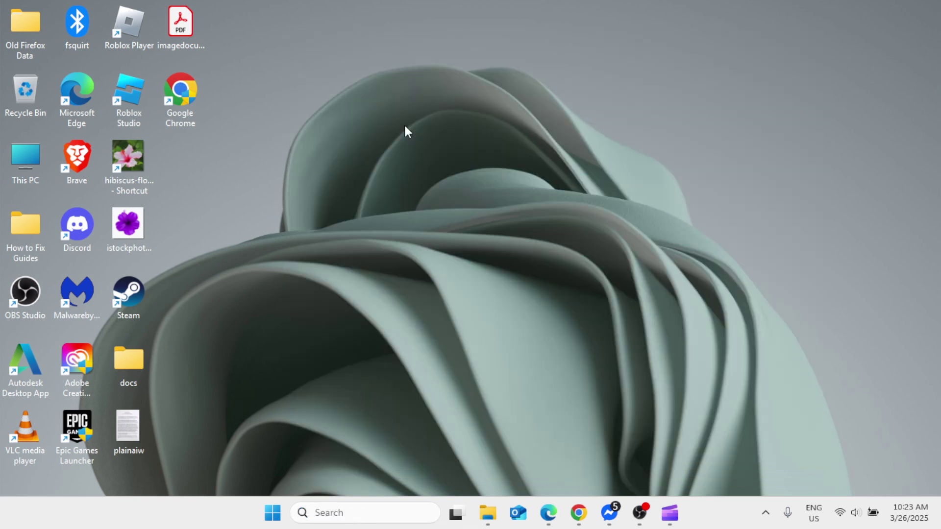
left_click(774, 75)
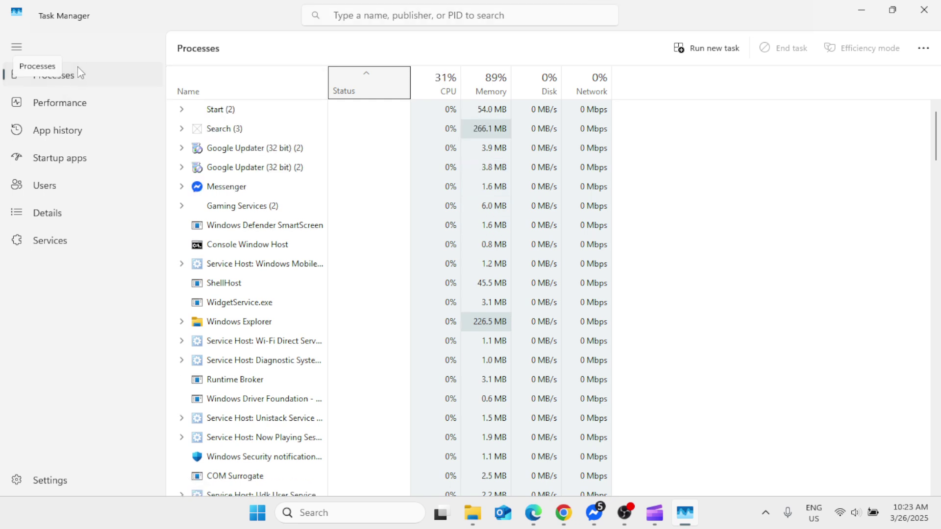
- Review the startup apps and the options available for the msedge entry, and close Task Manager
left_click(75, 166)
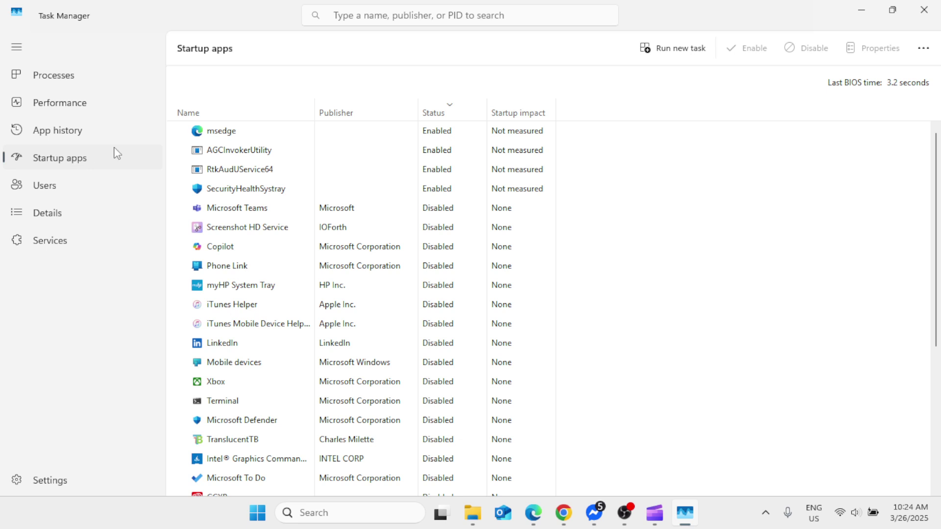
right_click(283, 140)
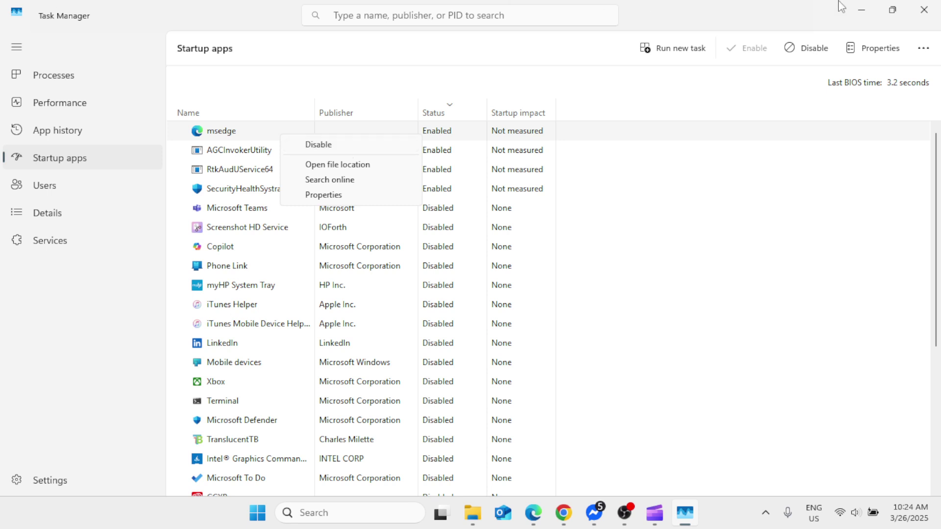
left_click(937, 7)
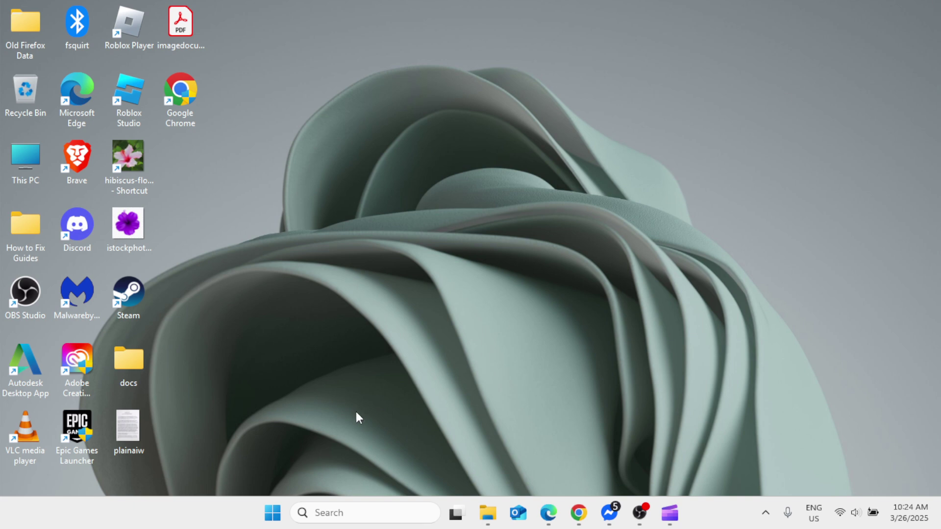
- Search Windows for appwiz.cpl and open the Programs and Features list
left_click(356, 512)
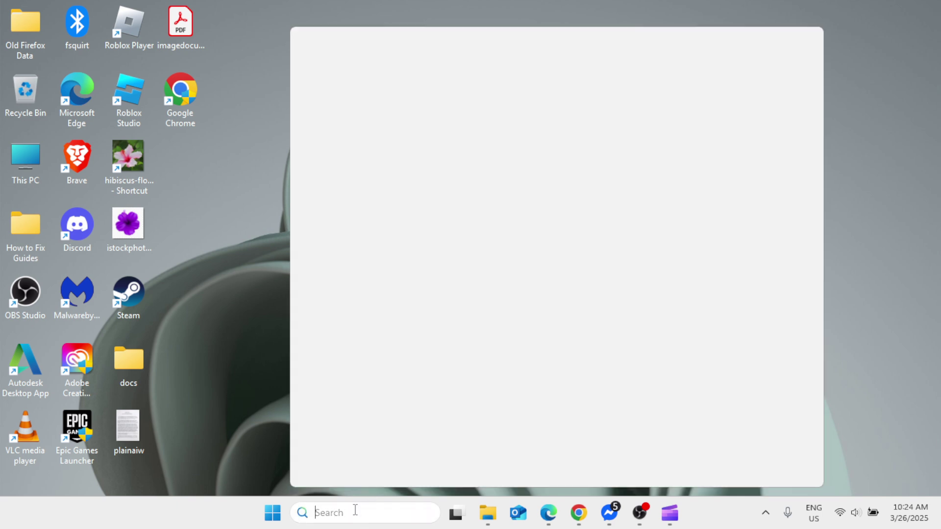
type("appwi")
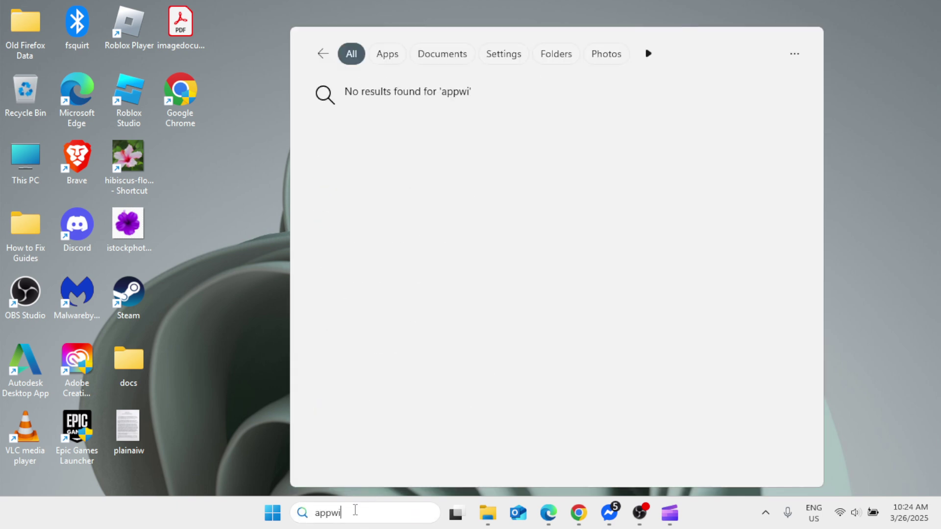
type("z.cpl")
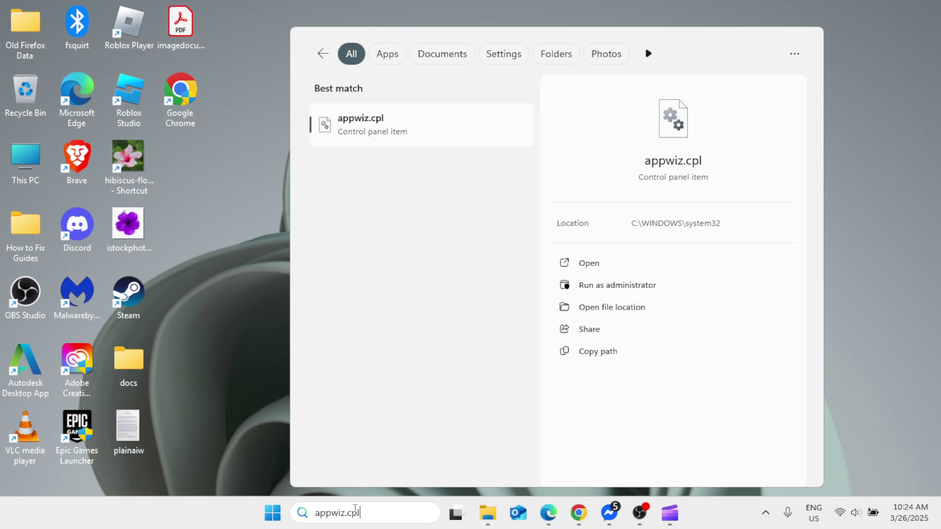
left_click(434, 134)
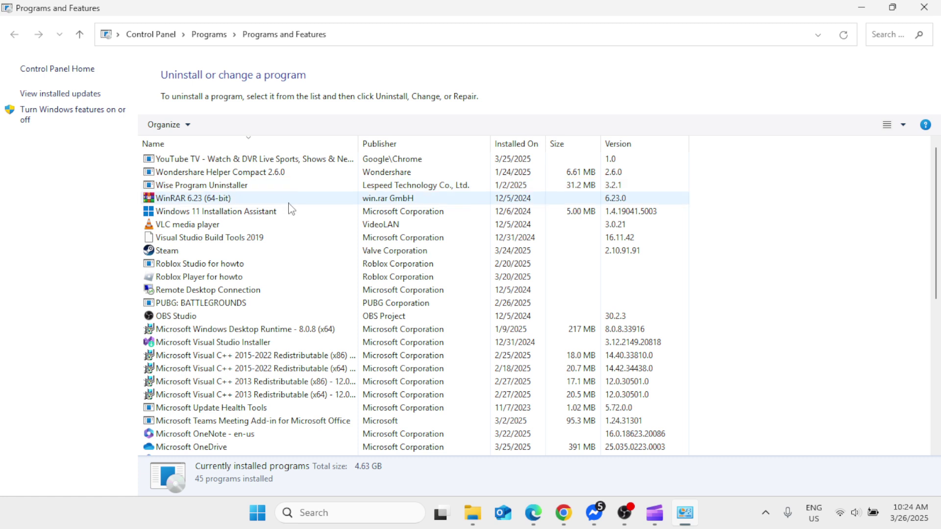
- Uninstall Steam from the installed programs and close Programs and Features
scroll(304, 294, "down", 6)
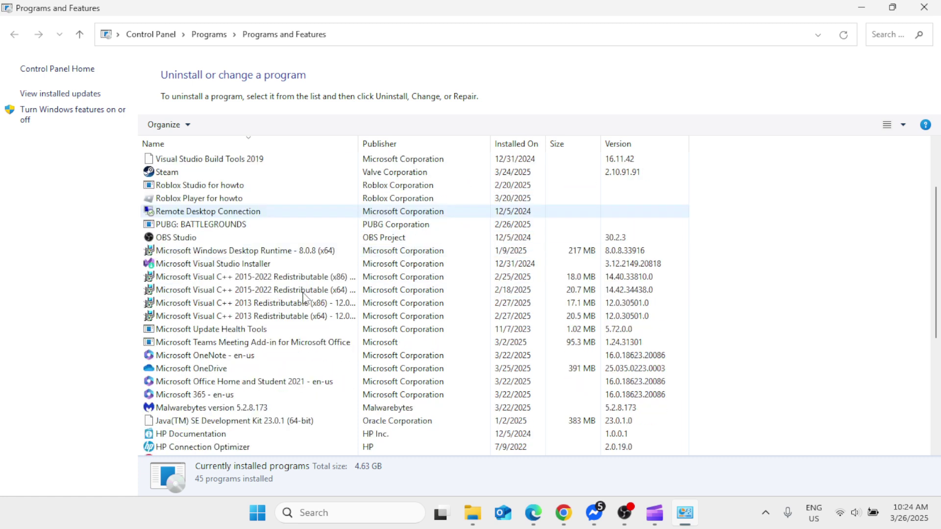
scroll(304, 297, "down", 1)
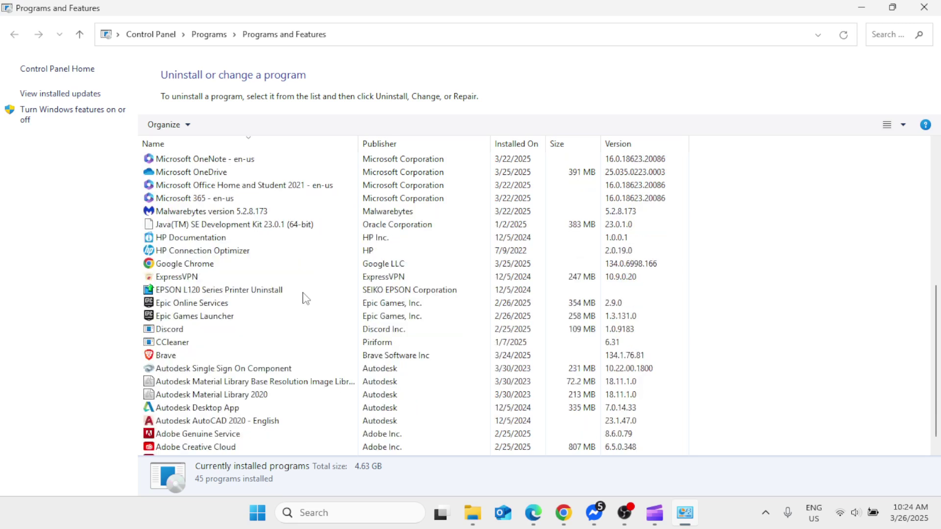
scroll(306, 298, "down", 1)
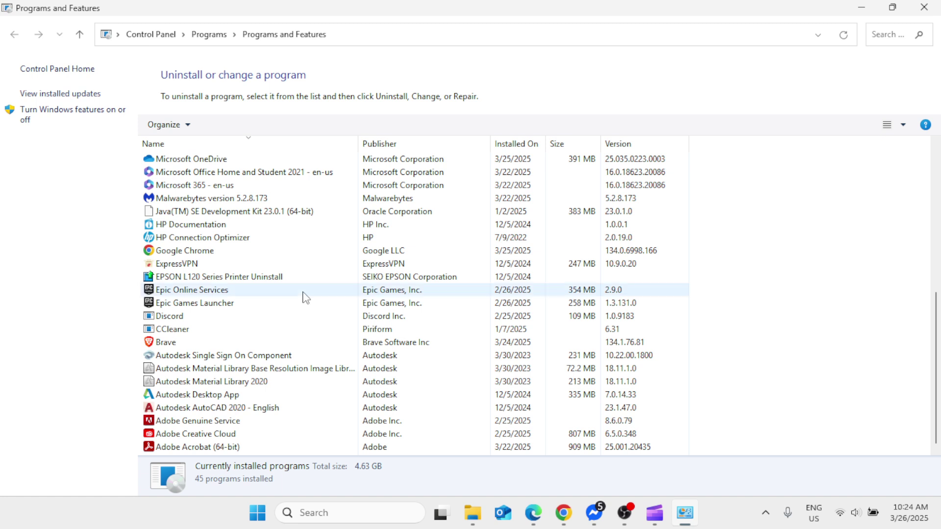
scroll(305, 299, "up", 5)
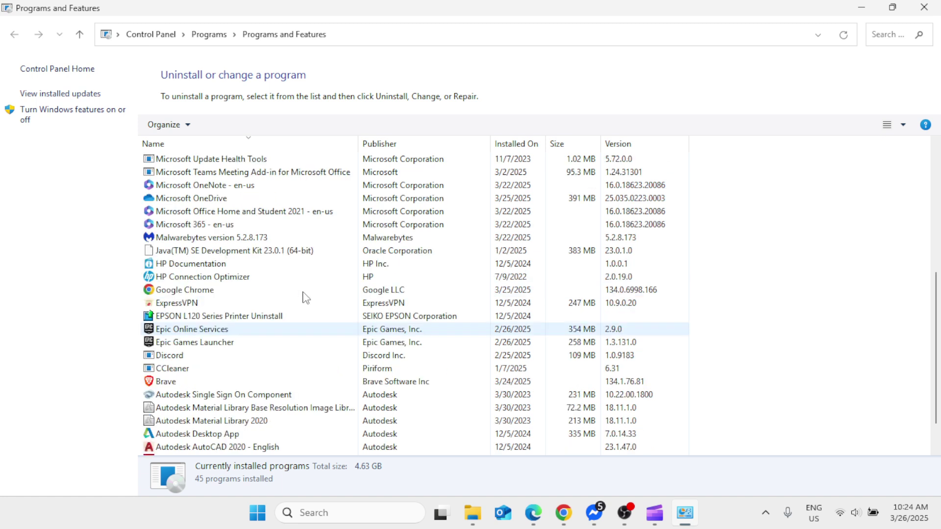
scroll(304, 296, "up", 2)
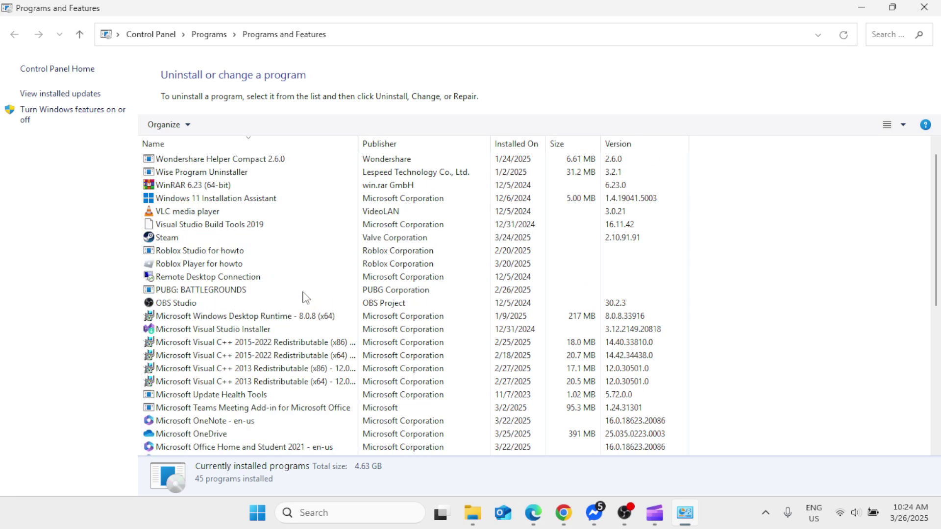
left_click(194, 241)
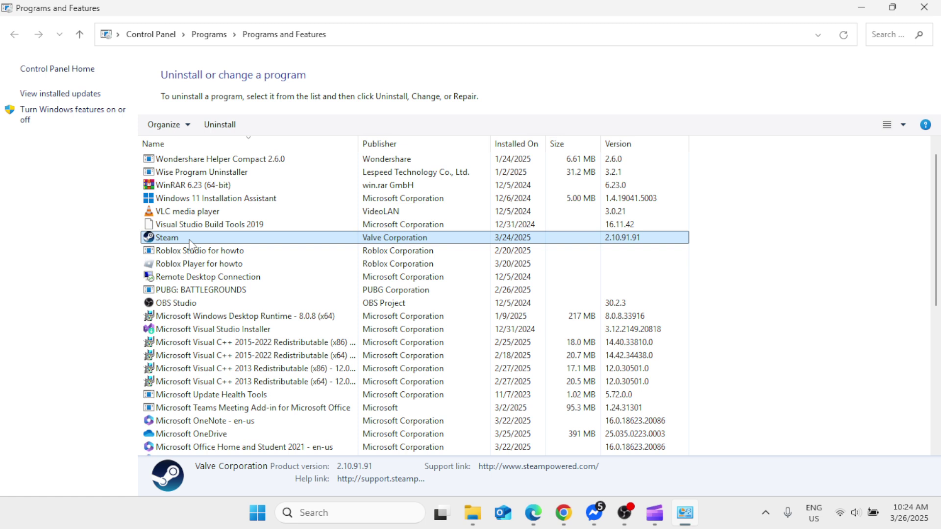
left_click(230, 127)
left_click(543, 365)
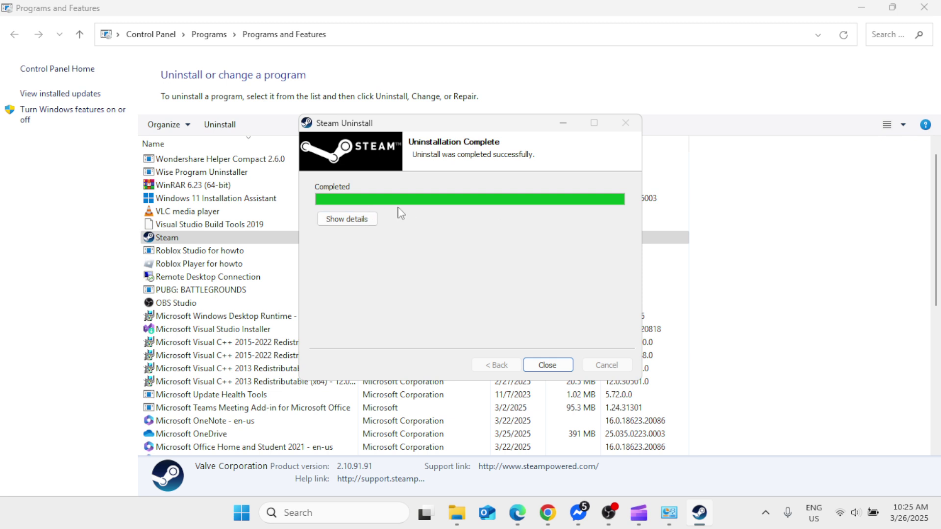
left_click(547, 365)
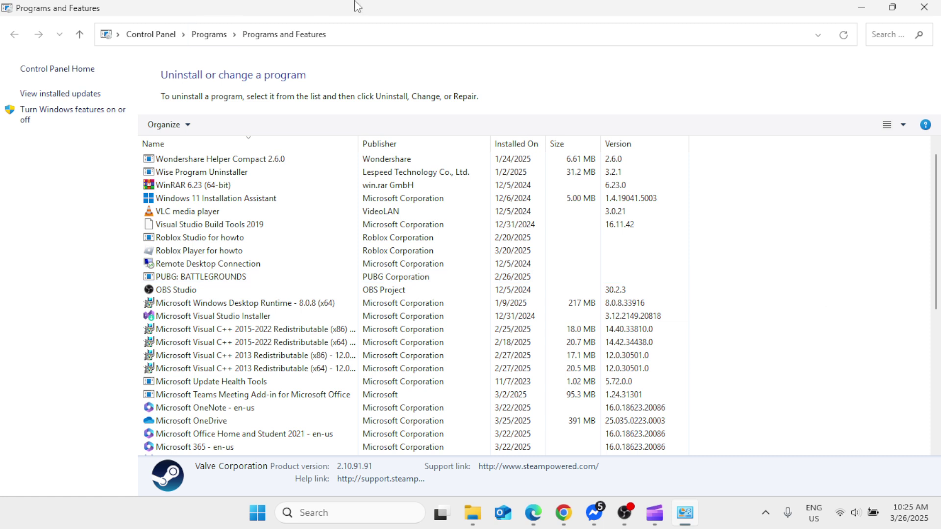
left_click(924, 7)
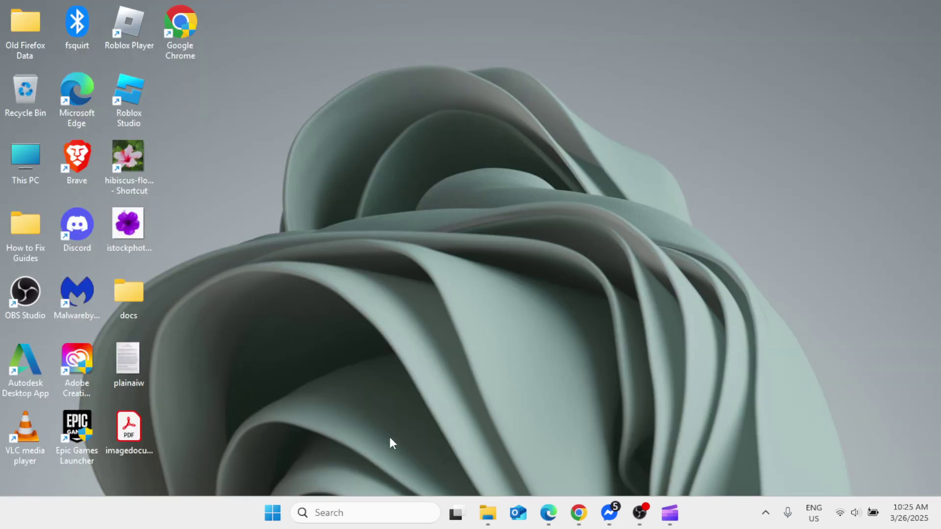
- Search Windows for Disk Cleanup and start it for the Windows (C:) drive
left_click(362, 511)
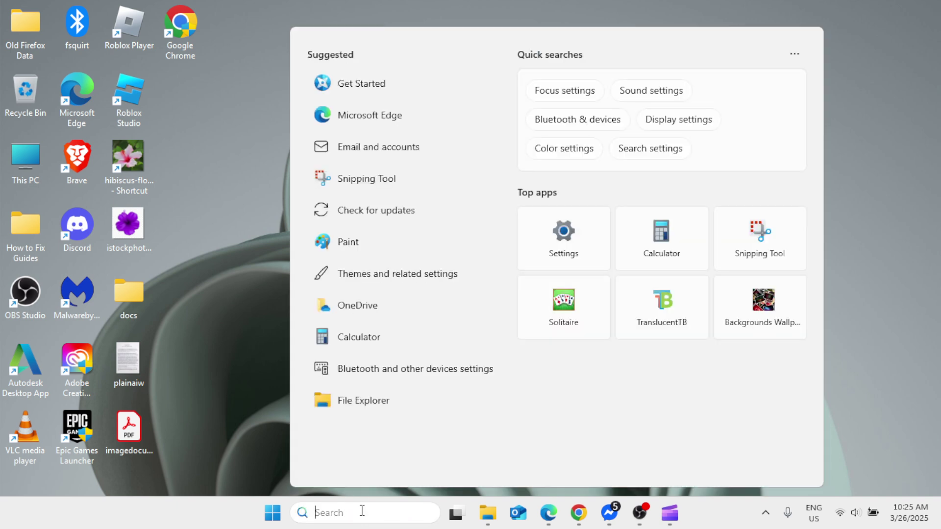
type("disk")
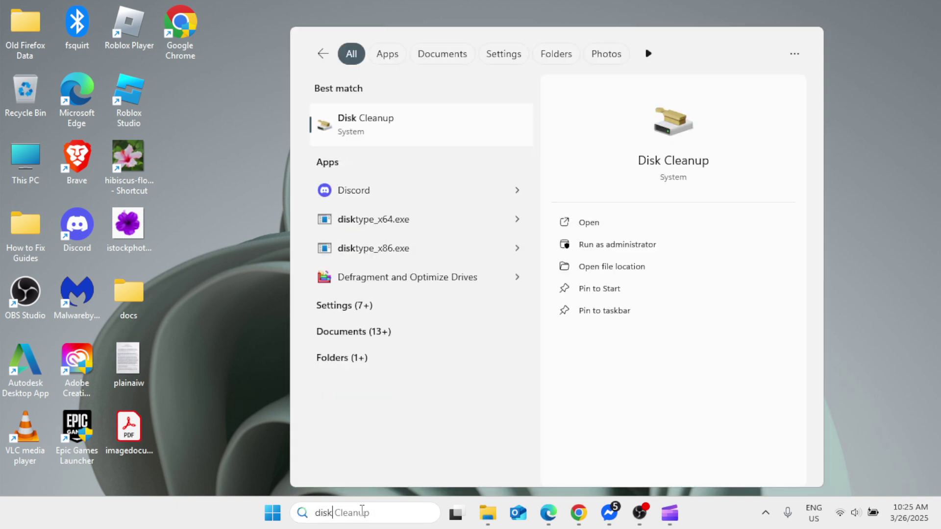
type(" cleanupleanyp")
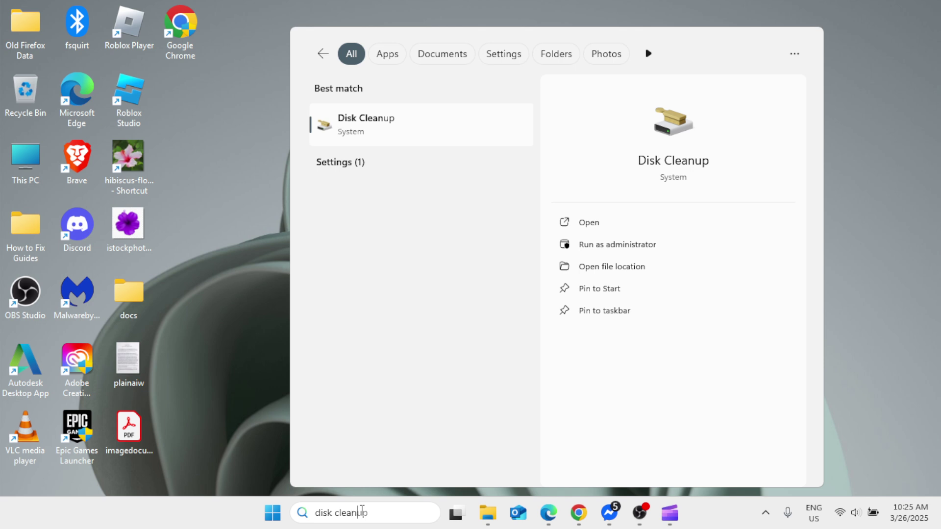
key("Left")
key("BackSpace")
type("u")
type("up")
left_click(393, 123)
left_click(445, 282)
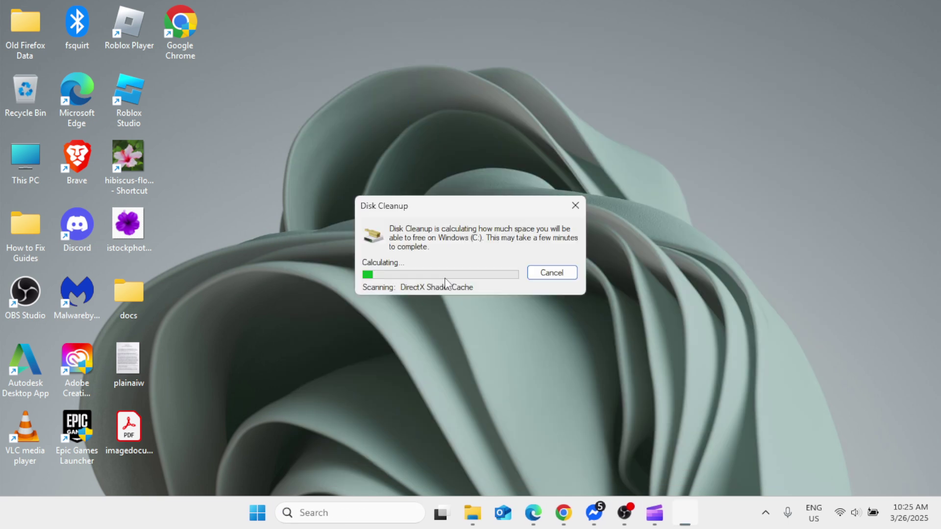
- Mark all file categories for deletion, including DirectX Shader Cache, Delivery Optimization Files and Recycle Bin, and run the cleanup with confirmation
left_click_drag(223, 33, 491, 60)
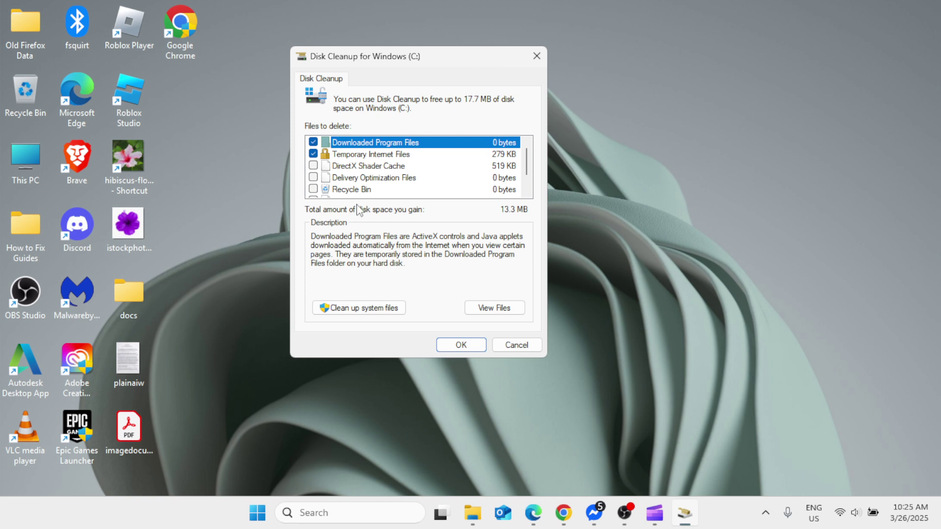
left_click(313, 166)
left_click(313, 177)
left_click(314, 189)
scroll(315, 192, "down", 1)
left_click(313, 178)
scroll(324, 175, "up", 1)
left_click(473, 348)
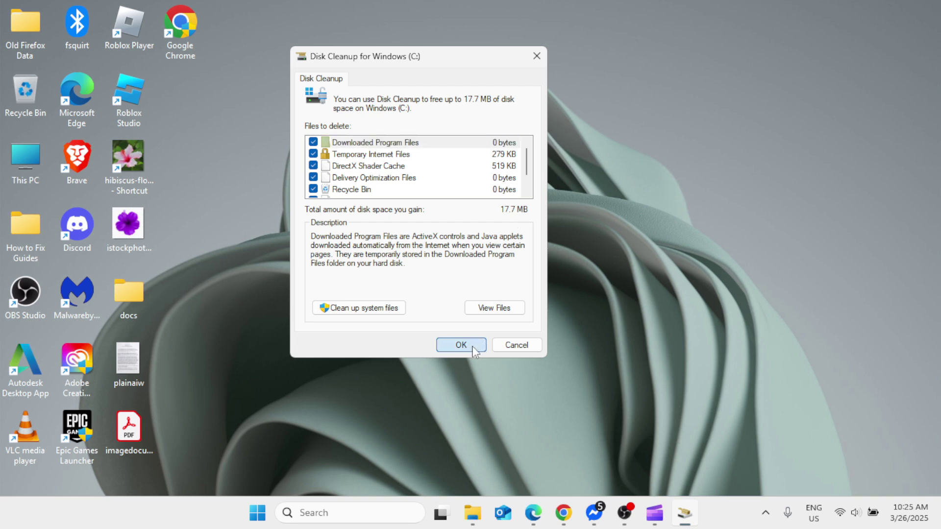
left_click(477, 267)
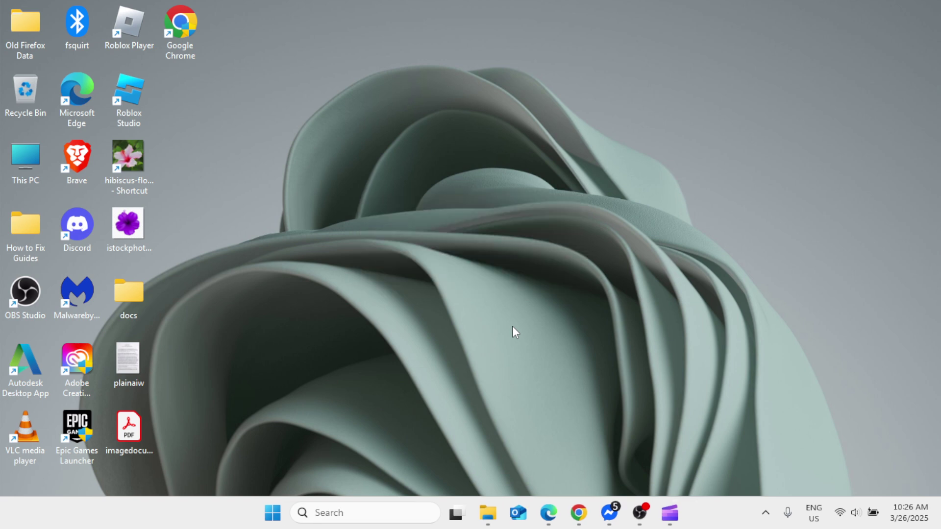
- Search Windows for "choose a power plan", review the selected plan in Power Options and close the window
left_click(384, 513)
type("ch")
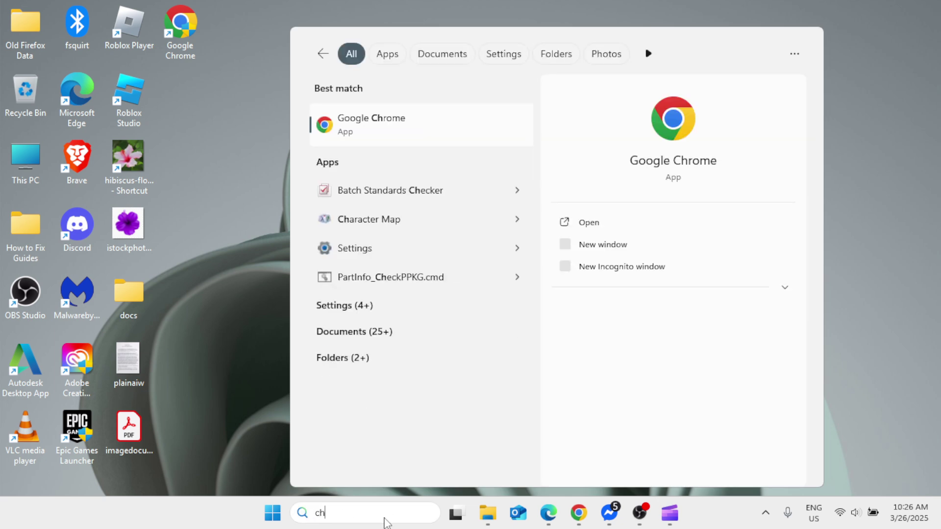
type("oose a power pl")
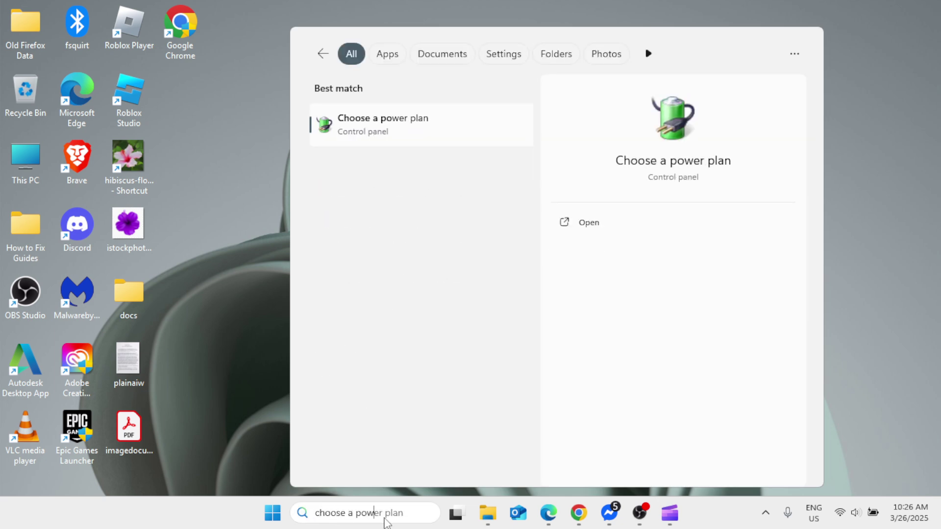
type("an")
left_click(456, 142)
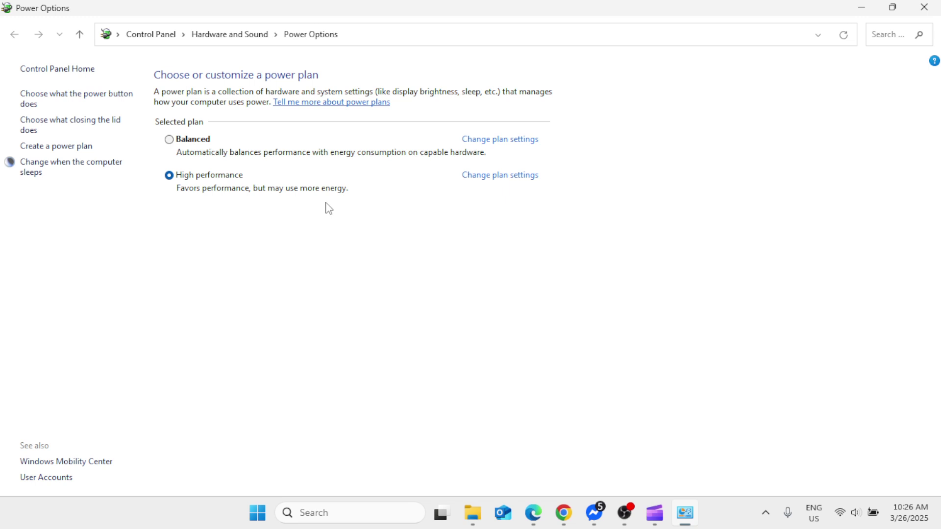
left_click(924, 7)
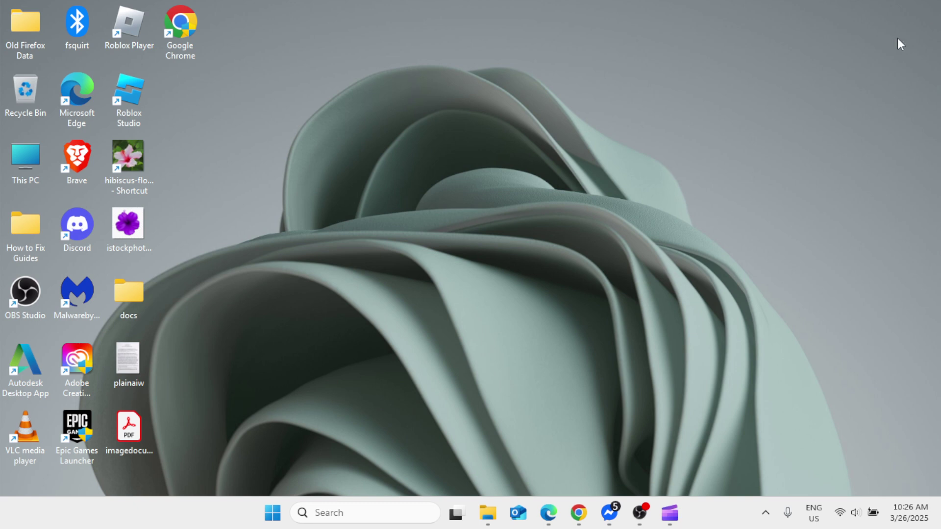
- Look up the shut down or sign out options for the PC and dismiss them
right_click(270, 516)
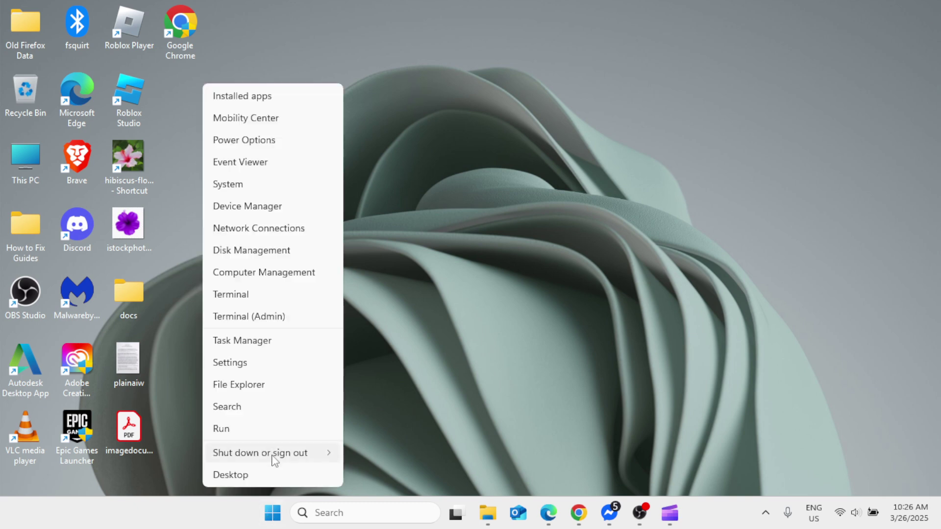
mouse_move(272, 453)
left_click(454, 247)
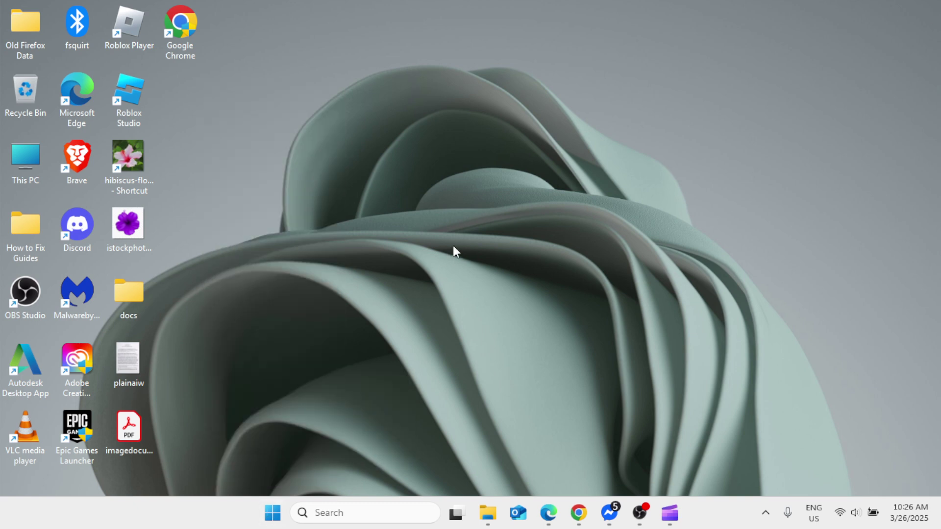